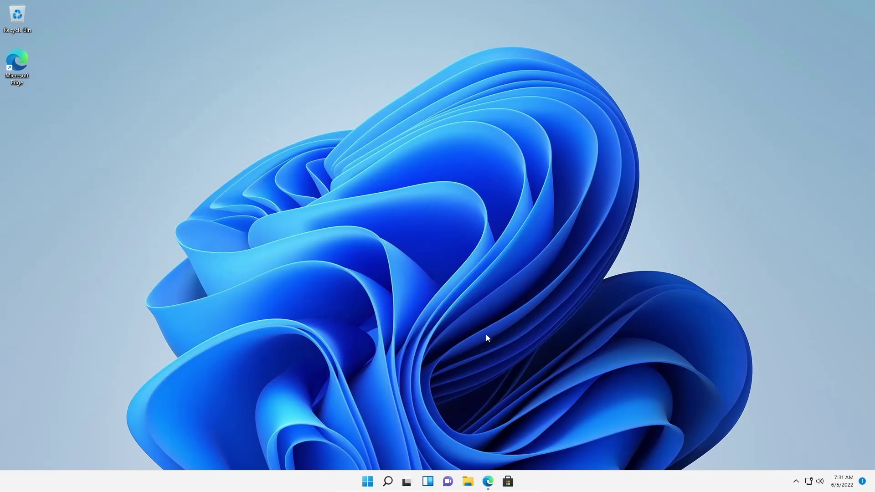
# Search Google for litemanager and download litemanager_5.zip from litemanager.com's Windows download link.
pyautogui.click(488, 481)
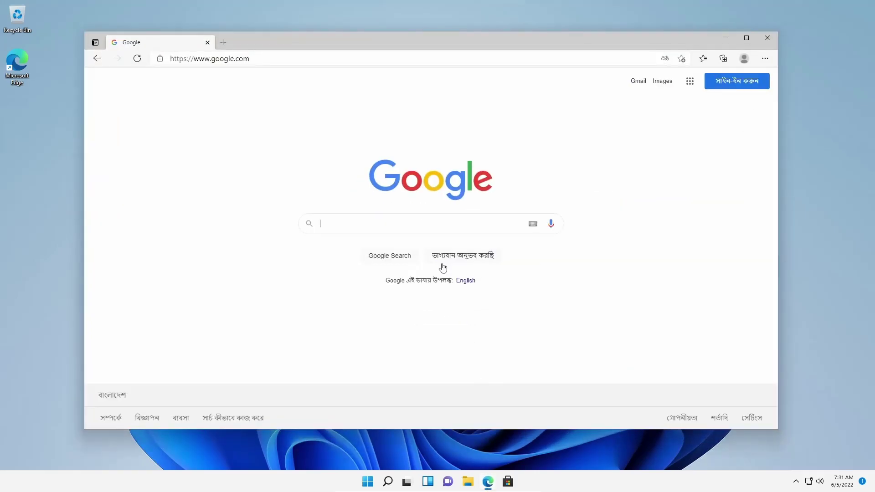
pyautogui.write('lit')
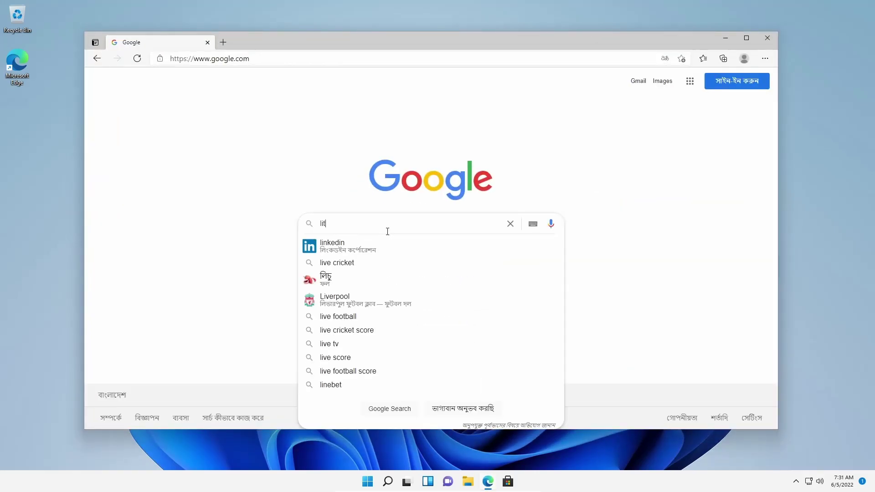
pyautogui.write('emanager')
pyautogui.press('Return')
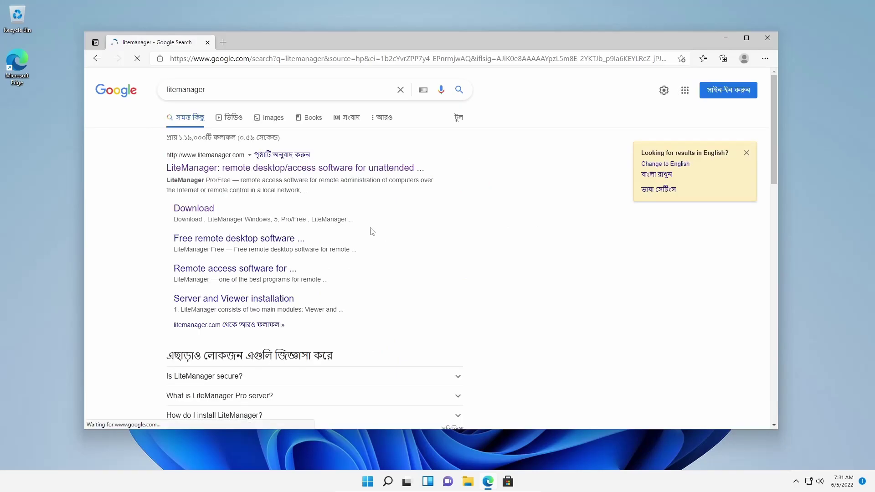
pyautogui.click(304, 172)
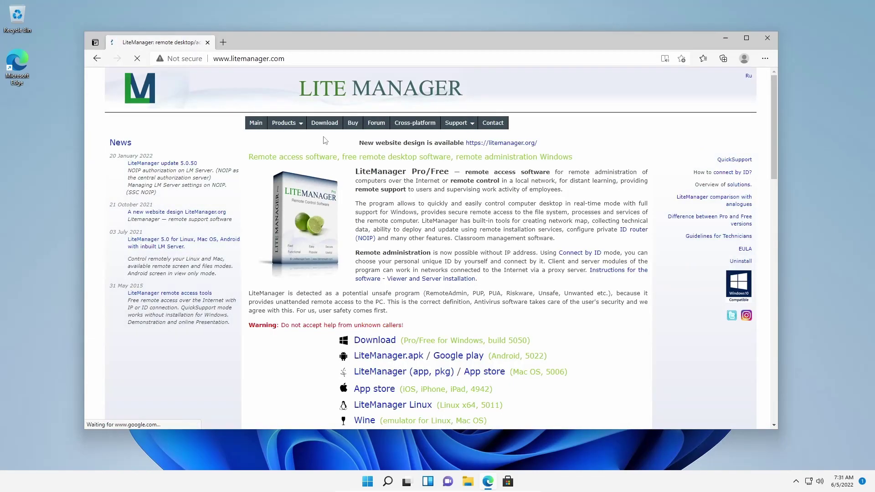
pyautogui.click(325, 125)
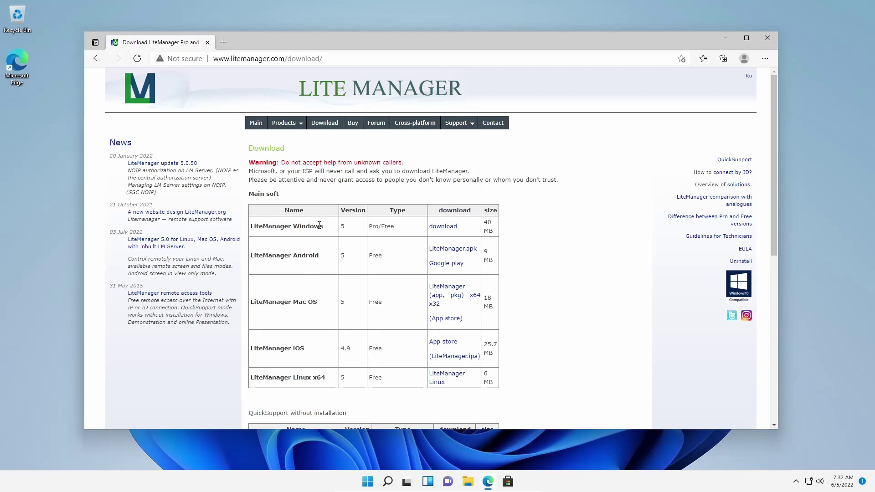
pyautogui.click(442, 227)
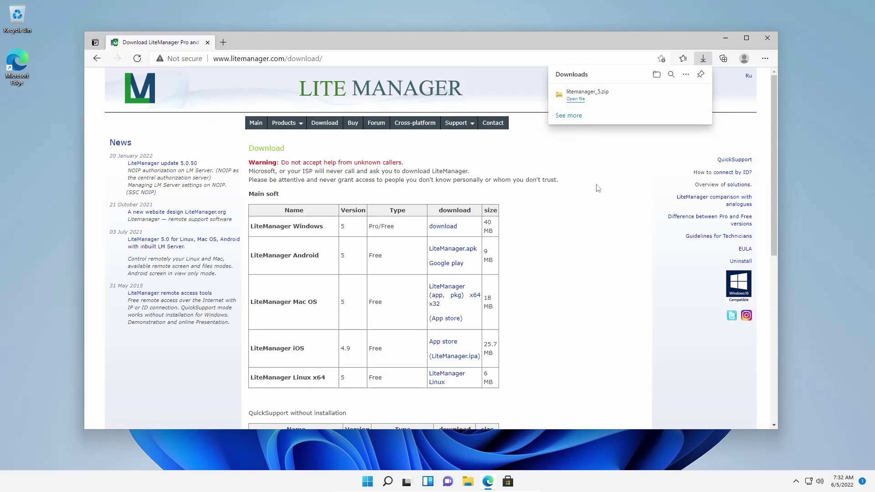
# Show the downloaded litemanager_5.zip in its Downloads folder, with Edge minimized.
pyautogui.click(671, 97)
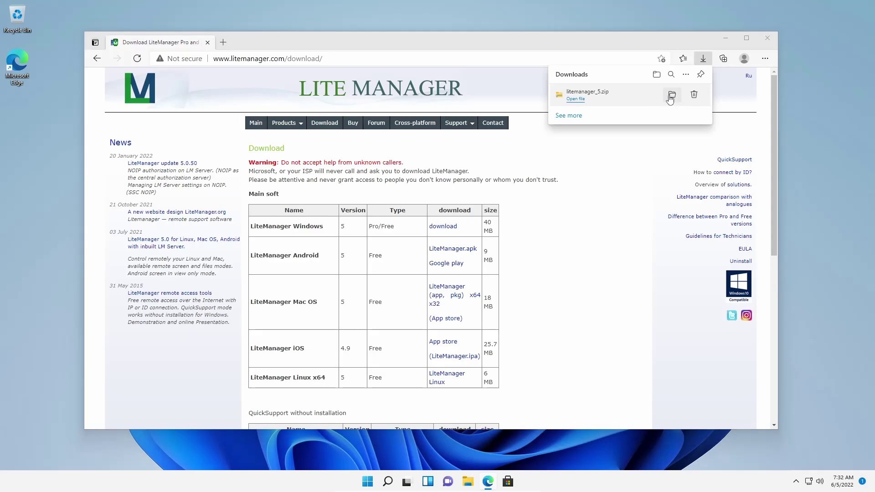
pyautogui.click(726, 38)
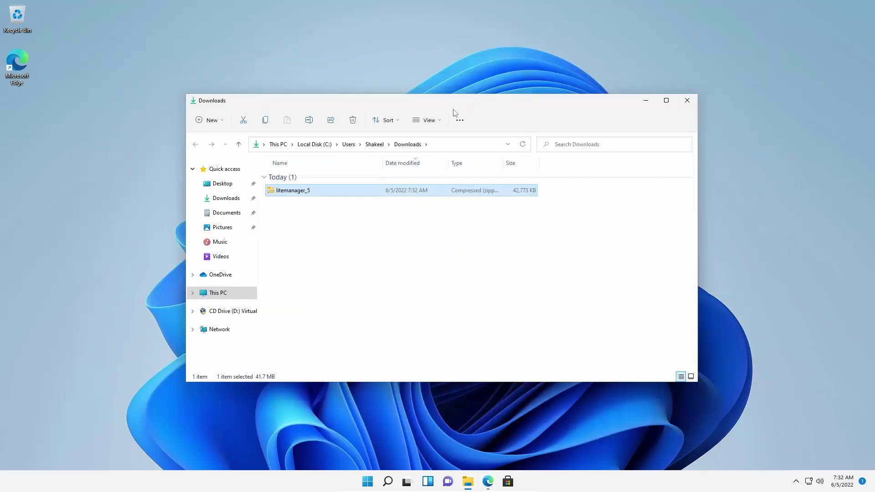
pyautogui.moveTo(438, 103); pyautogui.dragTo(439, 97)
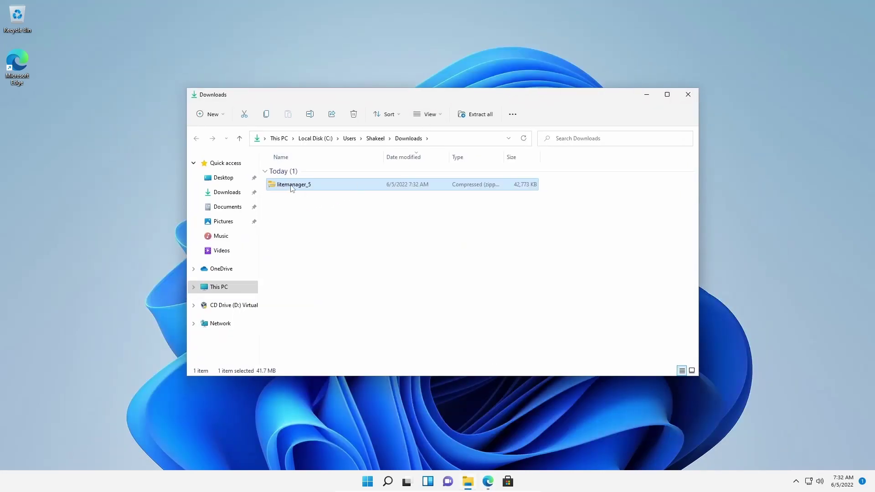
# Open the litemanager_5 archive in a new window and close the original Downloads window.
pyautogui.click(303, 205)
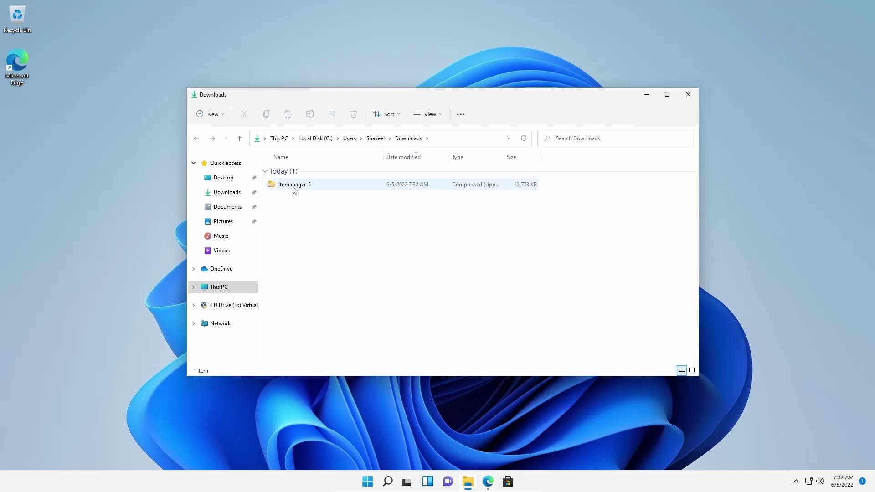
pyautogui.click(294, 187)
pyautogui.rightClick(301, 189)
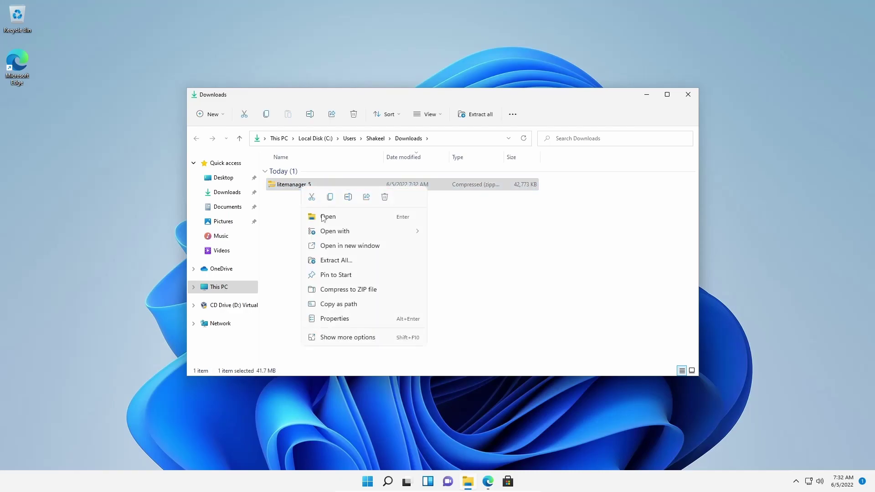
pyautogui.click(338, 248)
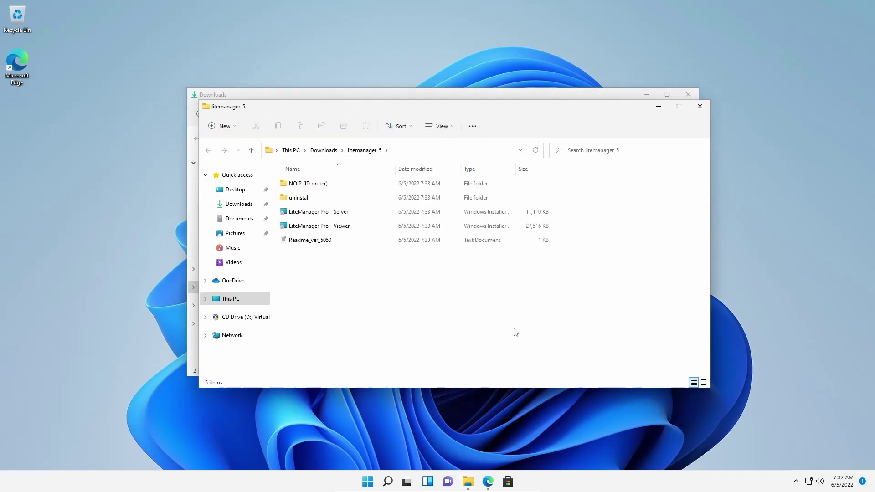
pyautogui.click(688, 94)
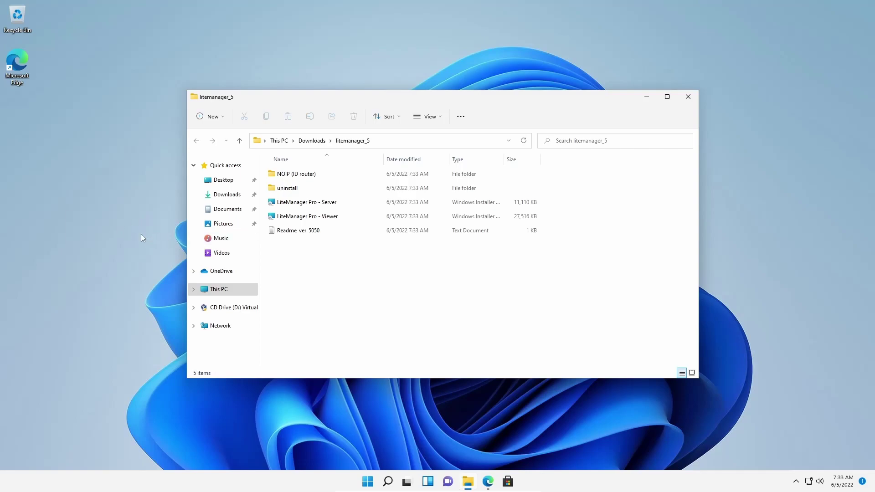
# Run the LiteManager Pro - Server installer with firewall integration, approving both permission prompts.
pyautogui.doubleClick(321, 203)
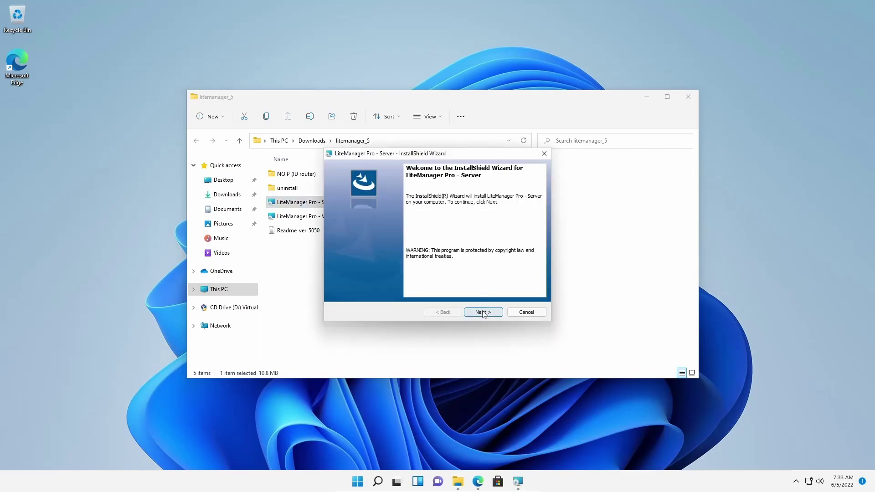
pyautogui.click(484, 312)
pyautogui.click(486, 313)
pyautogui.click(484, 312)
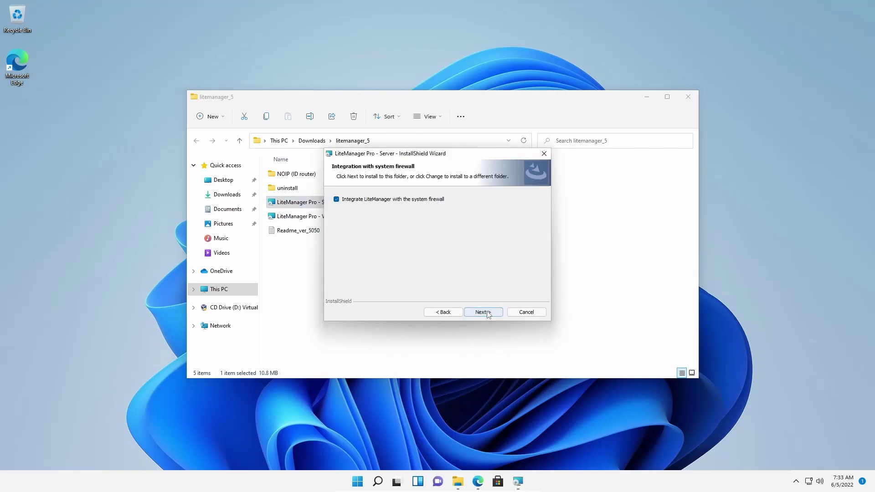
pyautogui.click(486, 313)
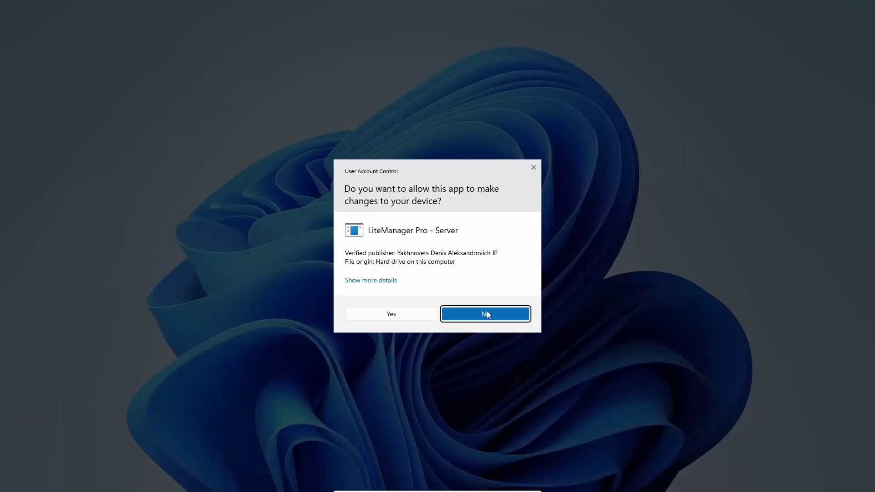
pyautogui.click(395, 316)
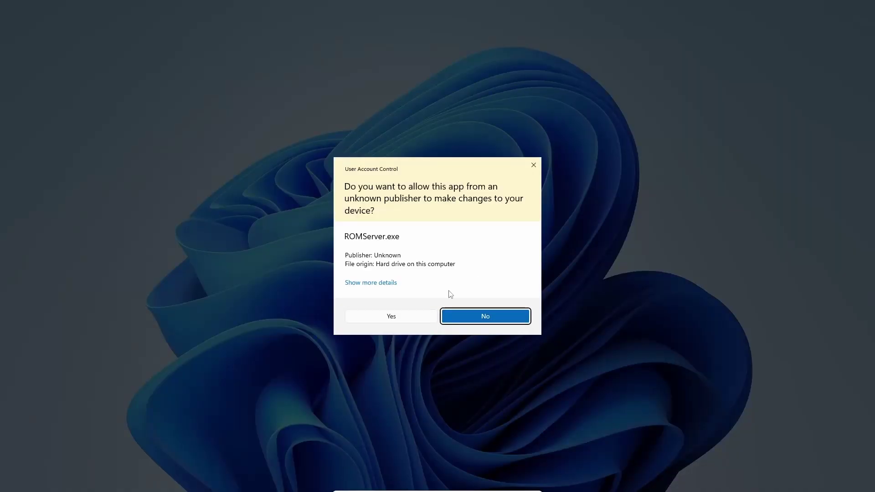
pyautogui.click(409, 315)
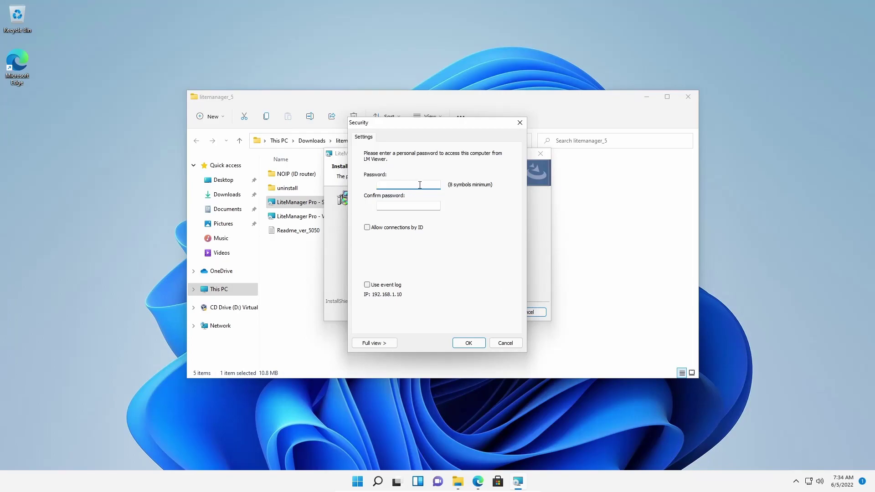
# Enter and confirm the access password, finish the installation, and close the folder window.
pyautogui.hotkey('ctrl', 'v')
pyautogui.press('Tab')
pyautogui.hotkey('ctrl', 'v')
pyautogui.click(469, 344)
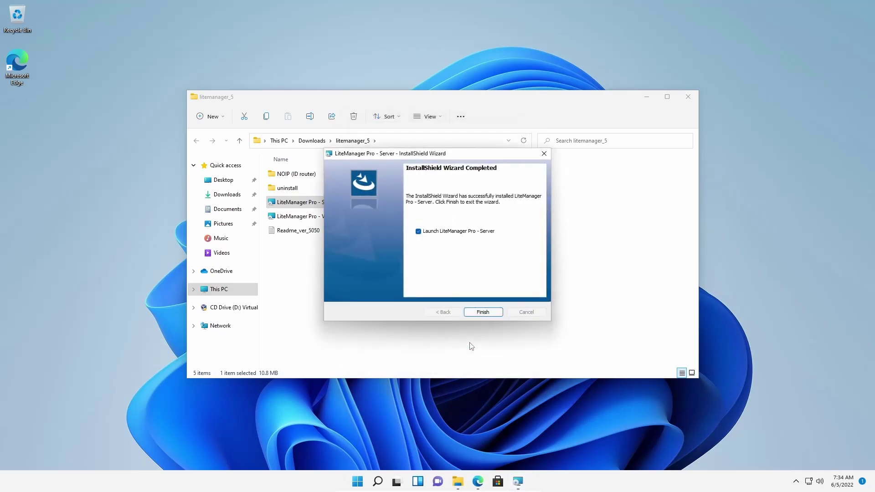
pyautogui.click(484, 312)
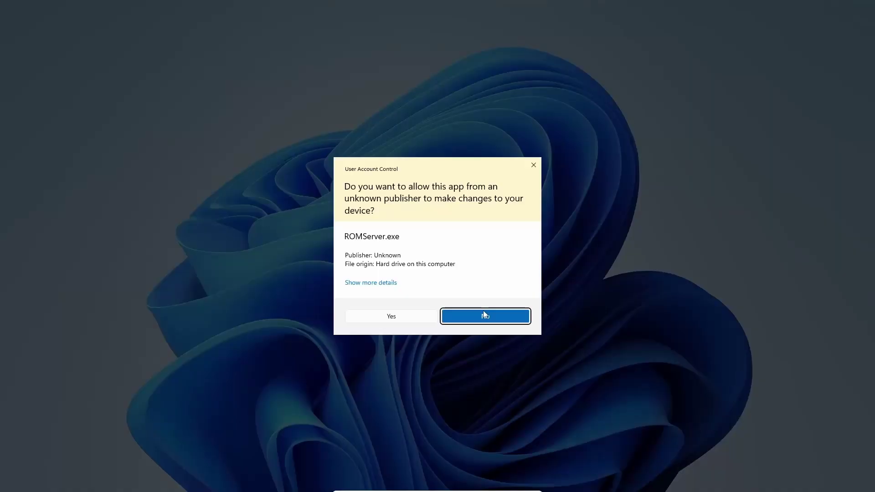
pyautogui.click(391, 321)
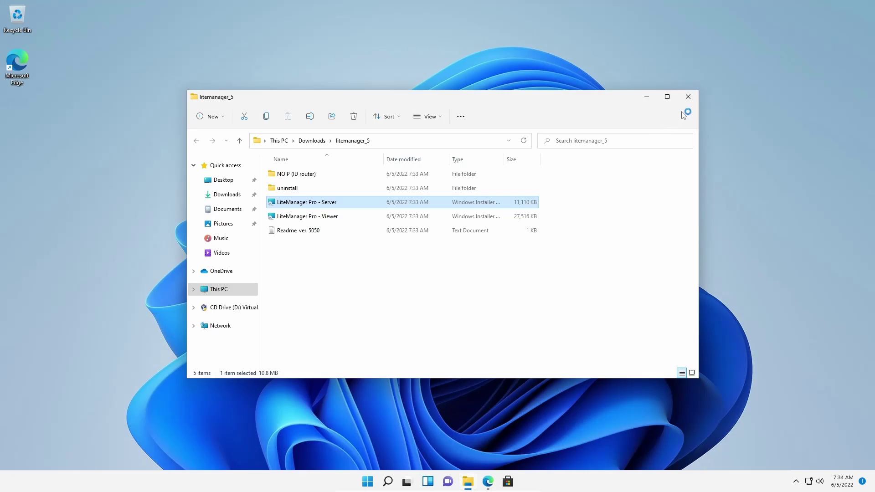
pyautogui.click(688, 97)
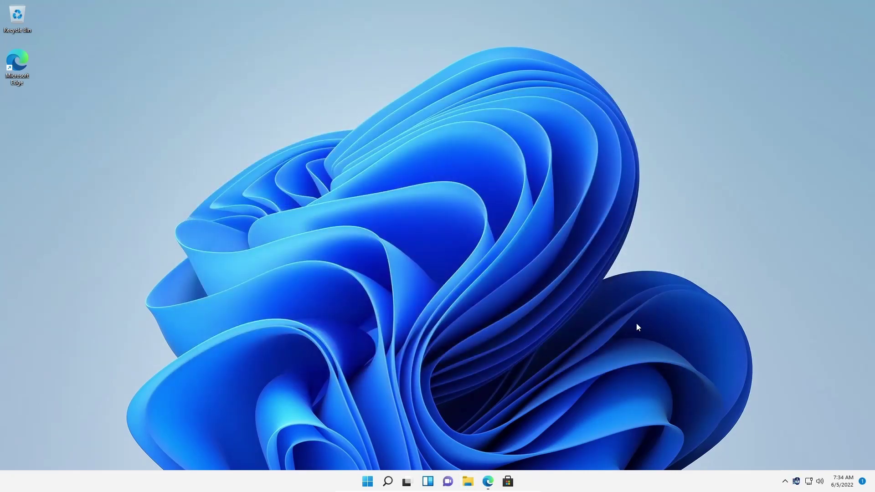
# Go to the main PC's desktop, where the 52.9 MB litemanager_5 folder sits.
pyautogui.moveTo(795, 481)
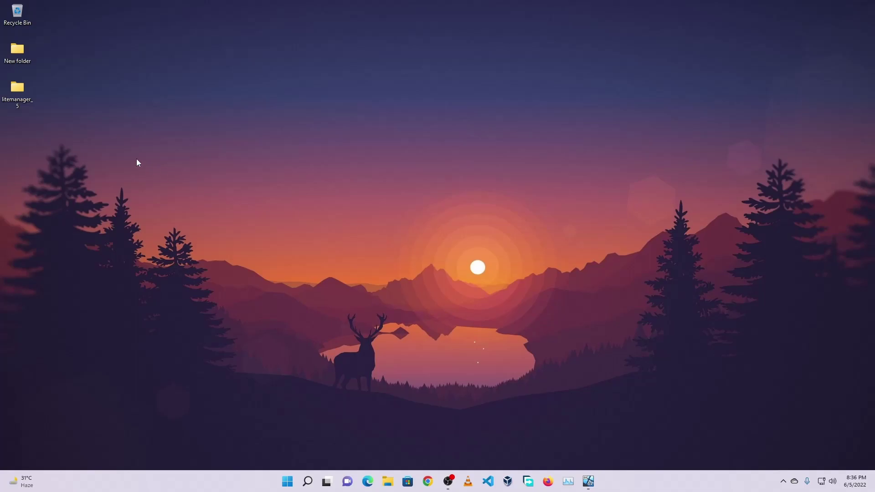
# Install LiteManager Pro - Viewer.msi from litemanager_5 with the FREE licence and enlarge its window.
pyautogui.doubleClick(17, 89)
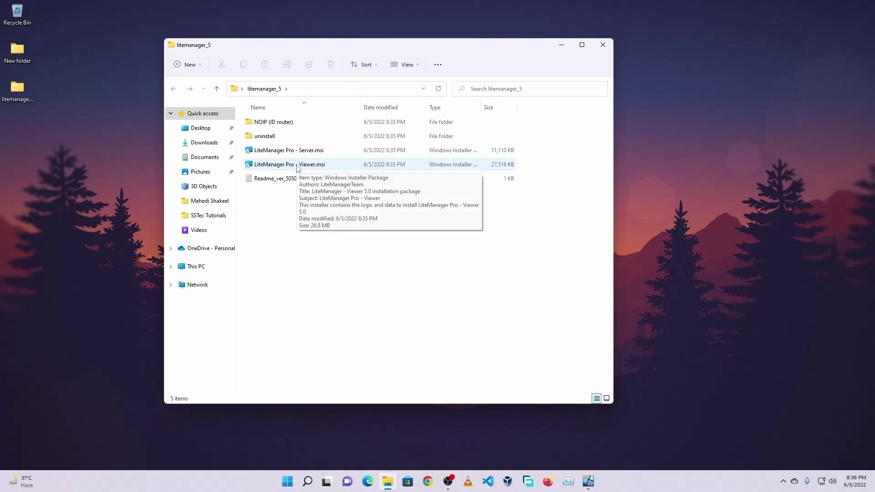
pyautogui.doubleClick(297, 165)
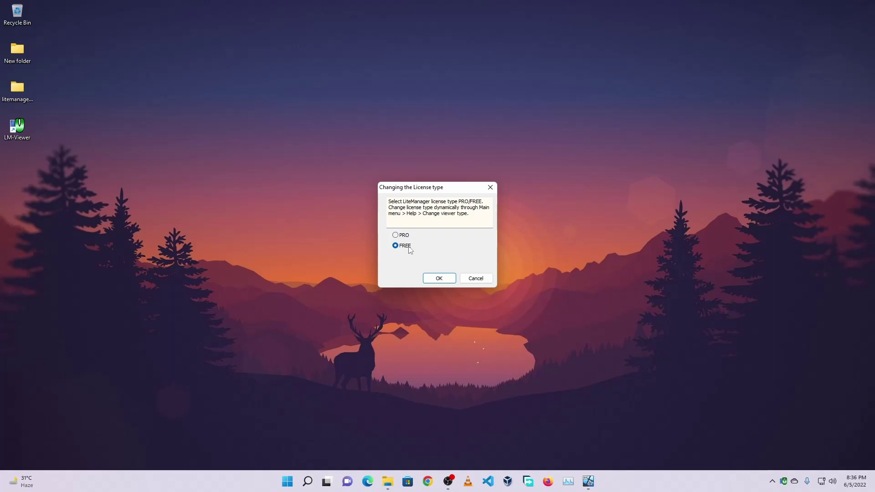
pyautogui.click(439, 278)
pyautogui.moveTo(313, 254); pyautogui.dragTo(782, 408)
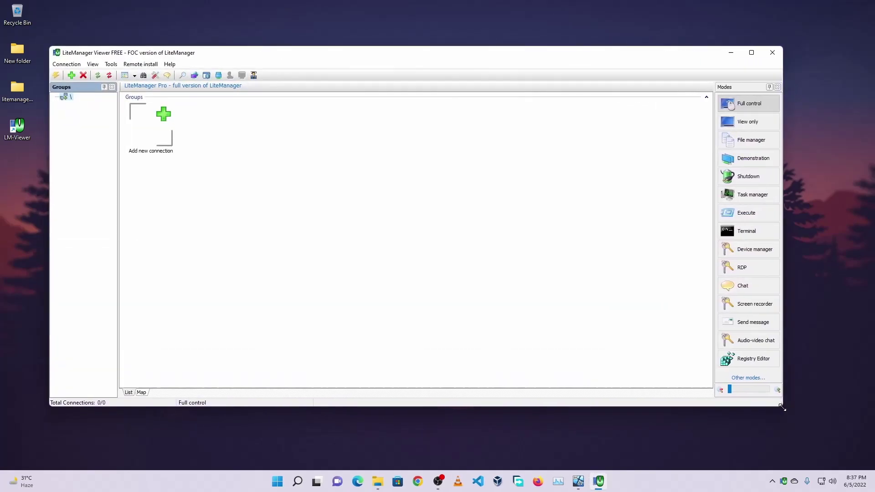
# Add a new connection to IP 192.168.1.10 protected by its access password.
pyautogui.moveTo(280, 50); pyautogui.dragTo(342, 53)
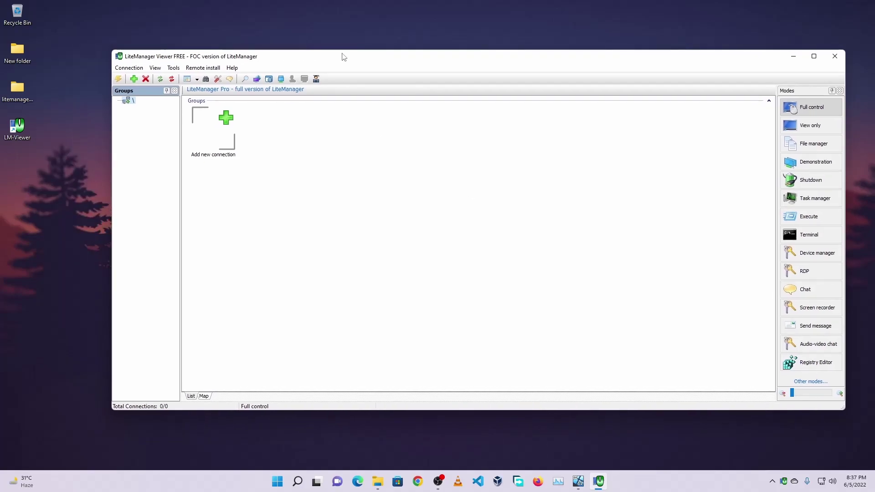
pyautogui.moveTo(344, 56); pyautogui.dragTo(328, 58)
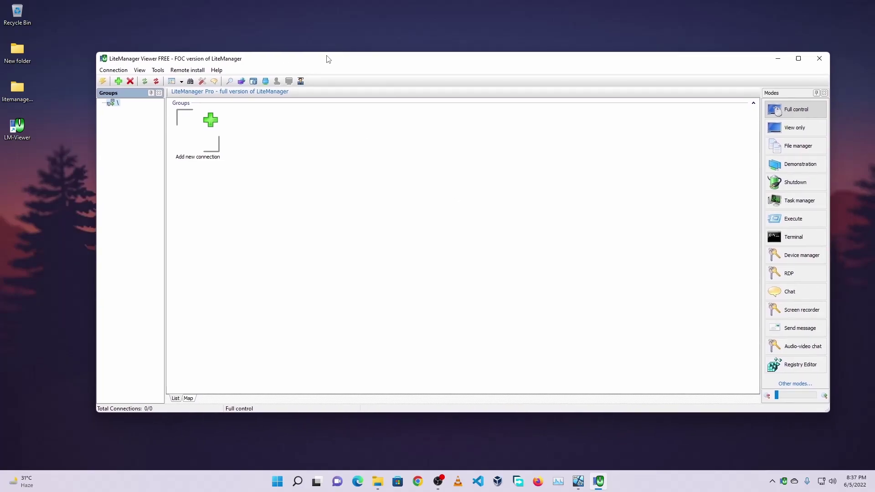
pyautogui.click(211, 121)
pyautogui.doubleClick(212, 121)
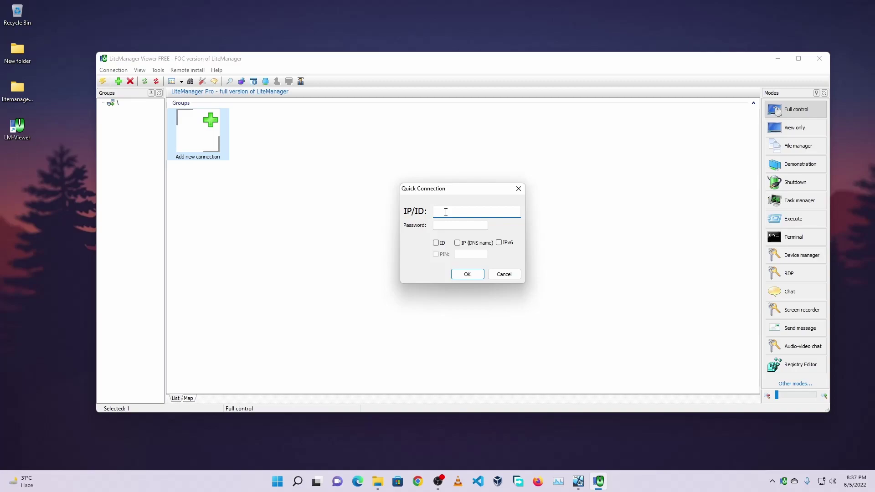
pyautogui.write('192.168.1')
pyautogui.write('0')
pyautogui.click(448, 225)
pyautogui.write('*********')
pyautogui.click(465, 276)
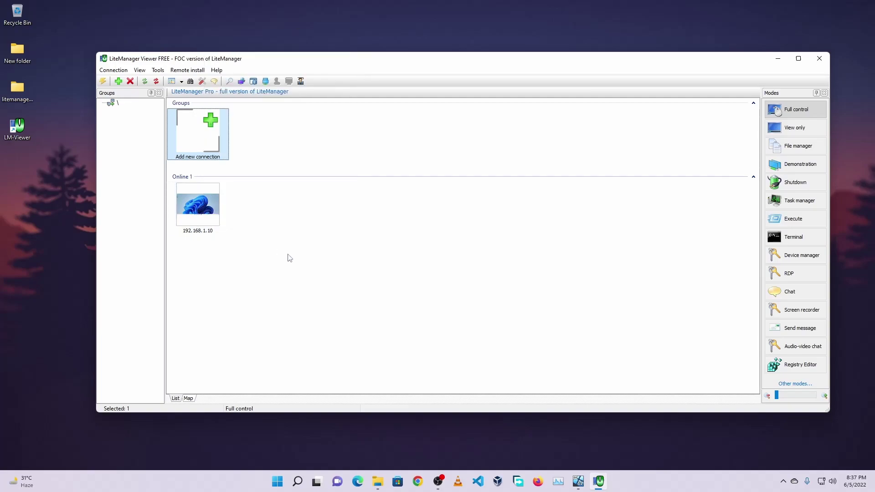
# Open a maximized session to 192.168.1.10, check its Start menu, then minimize it.
pyautogui.doubleClick(200, 204)
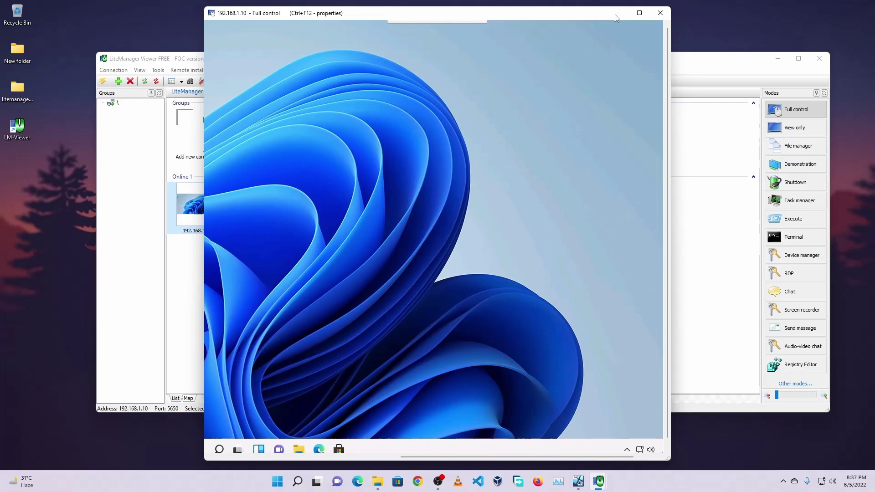
pyautogui.click(637, 14)
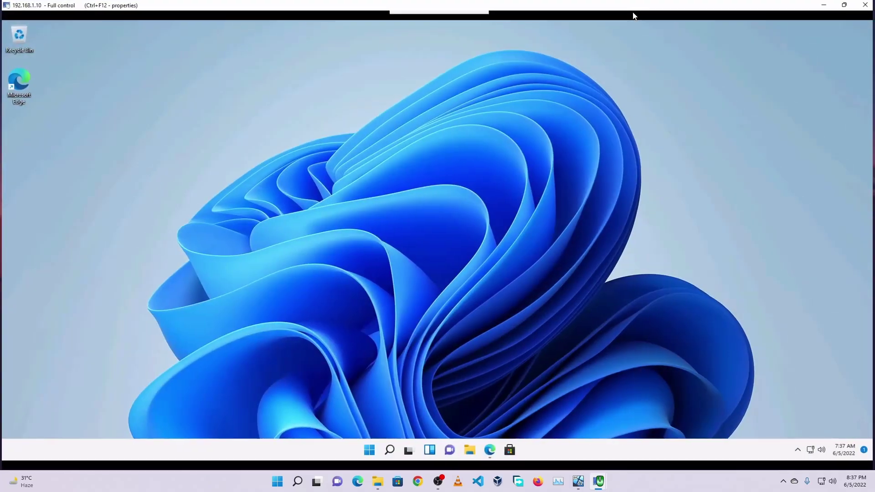
pyautogui.click(367, 450)
pyautogui.click(197, 211)
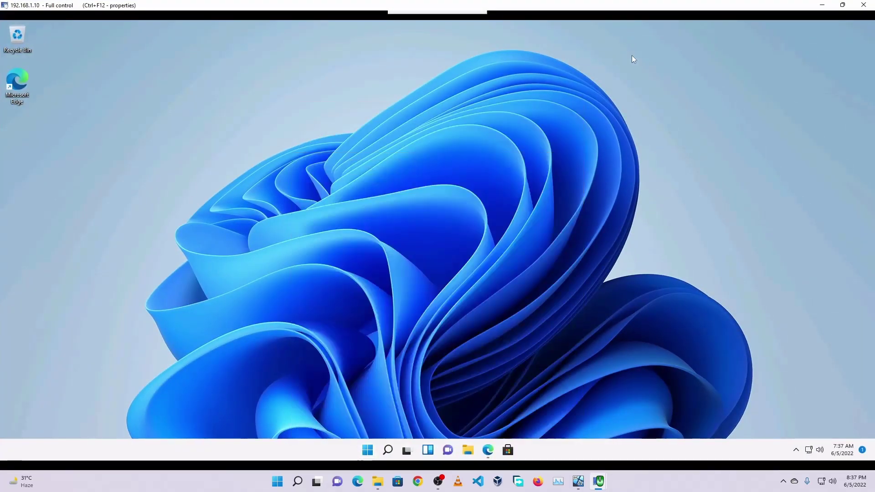
pyautogui.click(823, 5)
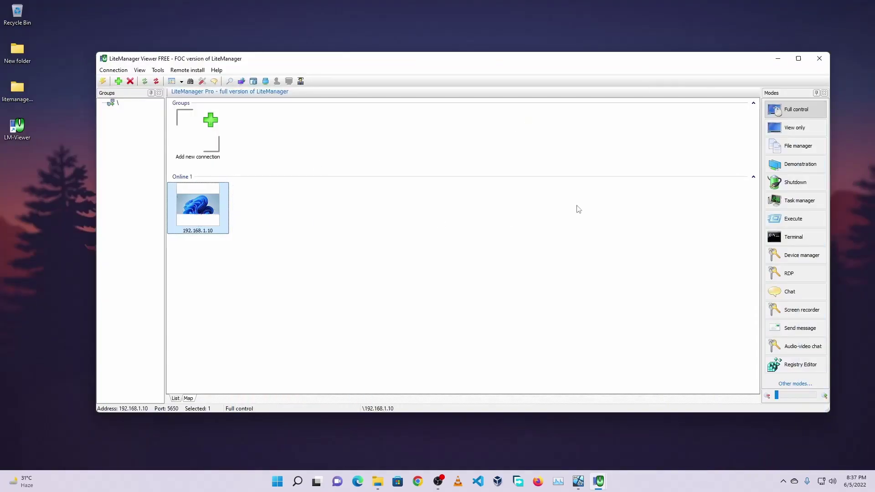
# Try View only mode, switch back to Full control, and restore the remote desktop window.
pyautogui.click(794, 114)
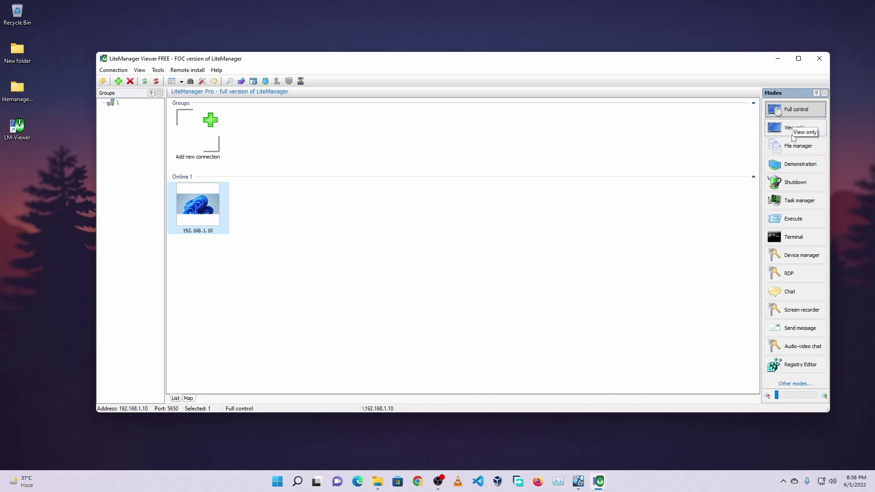
pyautogui.click(792, 130)
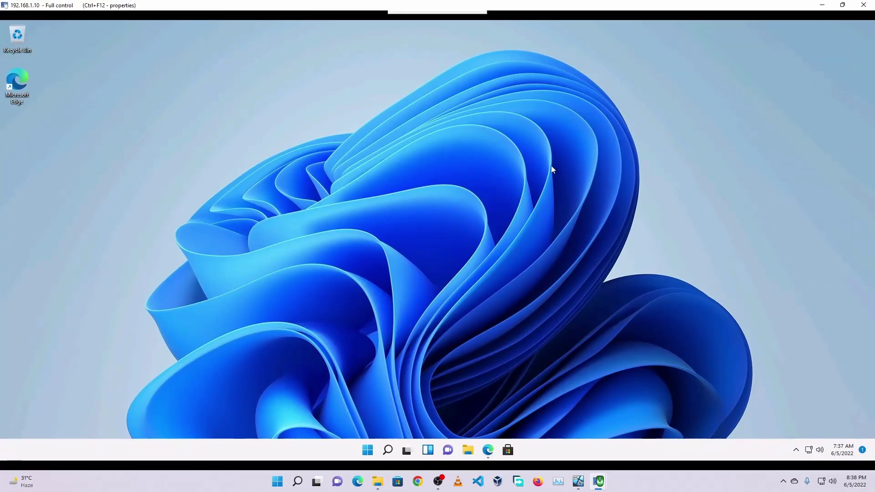
pyautogui.click(821, 7)
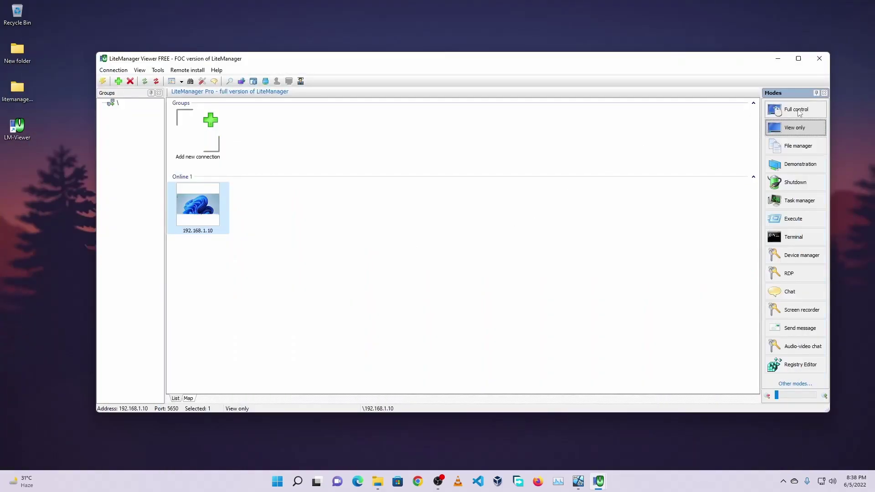
pyautogui.click(799, 111)
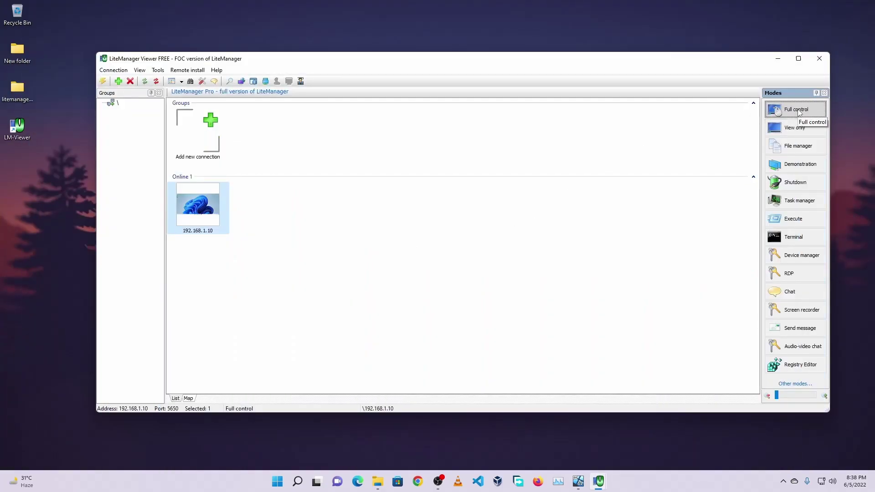
pyautogui.moveTo(599, 481)
pyautogui.click(628, 442)
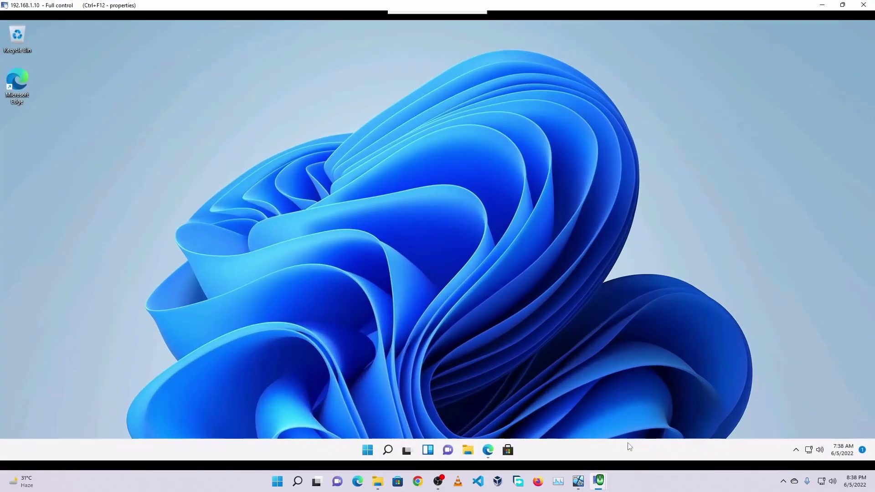
# Use the remote Start menu, then minimize the 192.168.1.10 session and nudge the Viewer left.
pyautogui.click(369, 449)
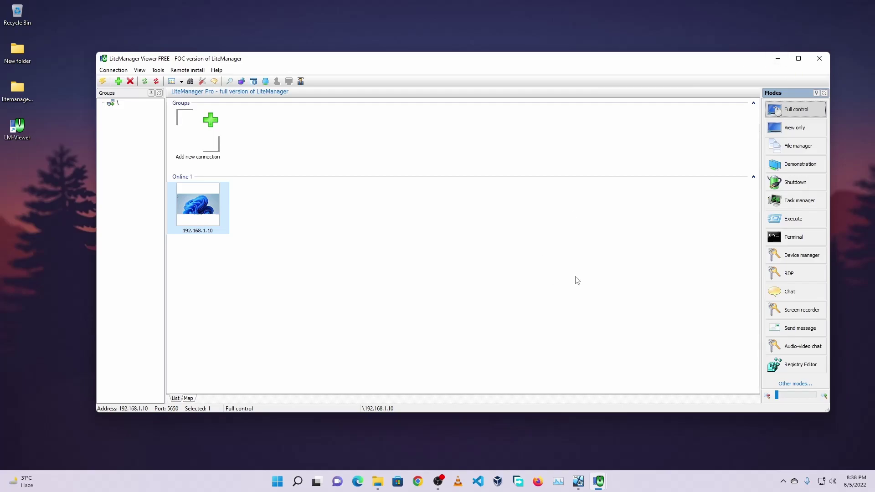
pyautogui.moveTo(598, 481)
pyautogui.click(643, 422)
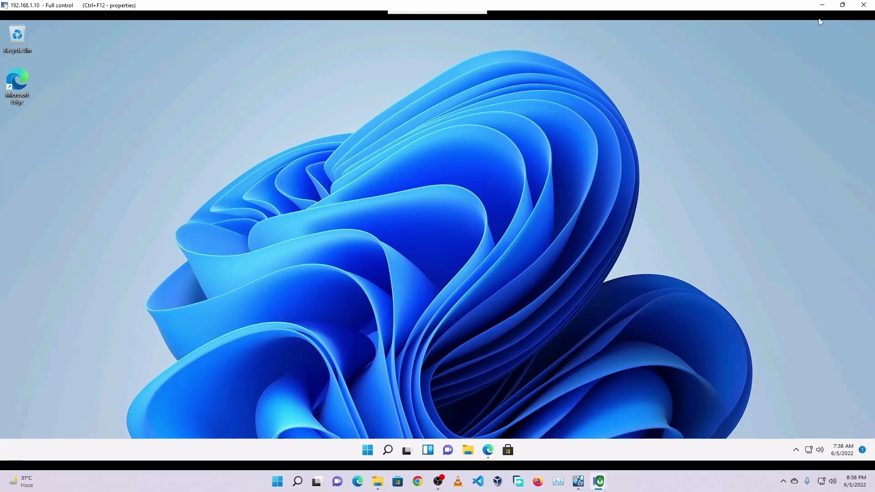
pyautogui.click(822, 5)
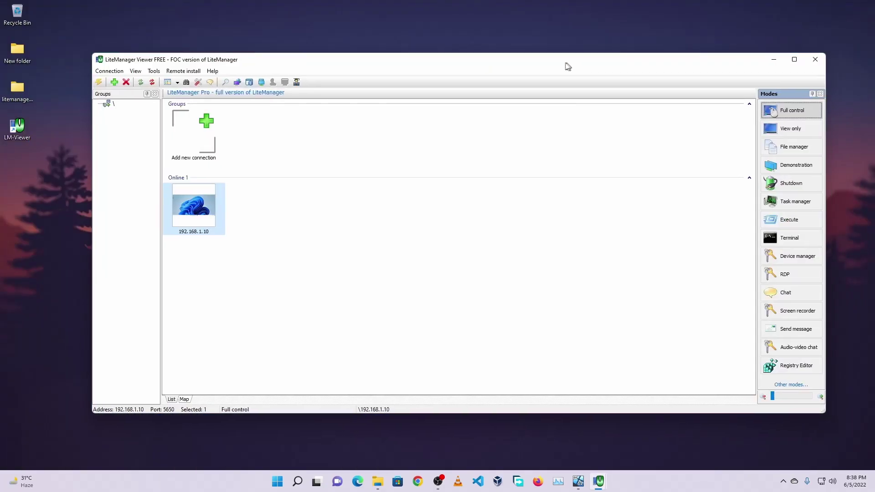
pyautogui.moveTo(568, 66); pyautogui.dragTo(556, 66)
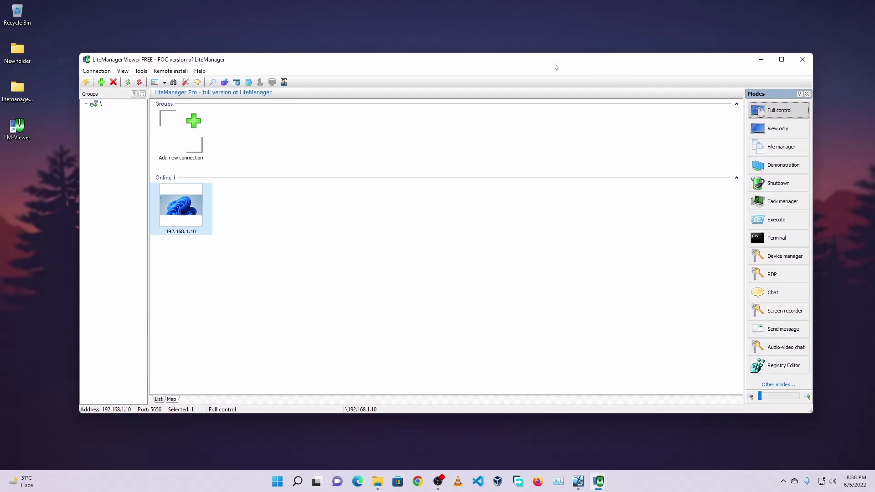